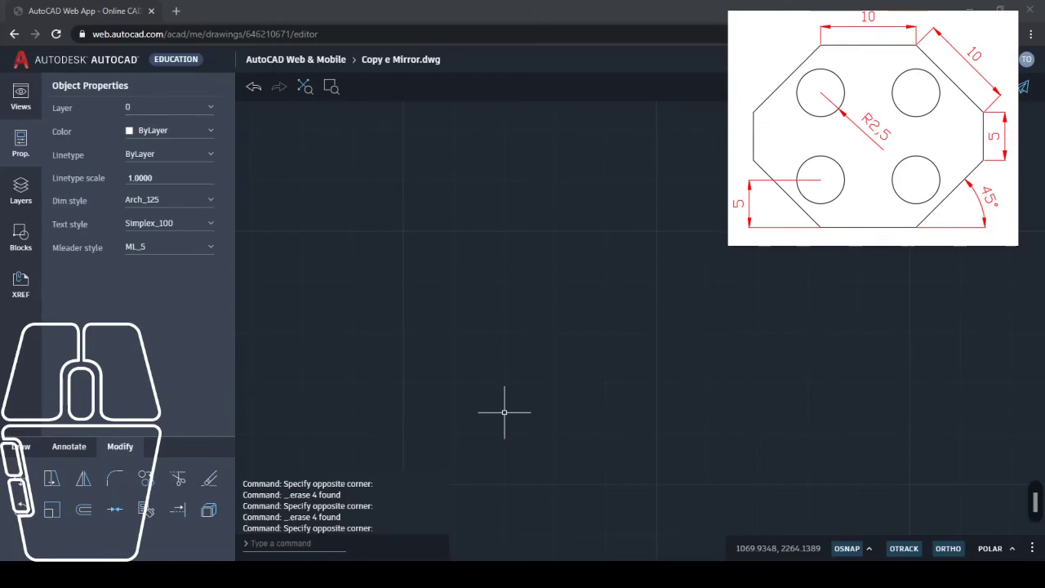
# Step: Start the octagon outline with a horizontal line 5 units long, running rightward from a free point in the drawing
pyautogui.click(460, 508)
pyautogui.write('l')
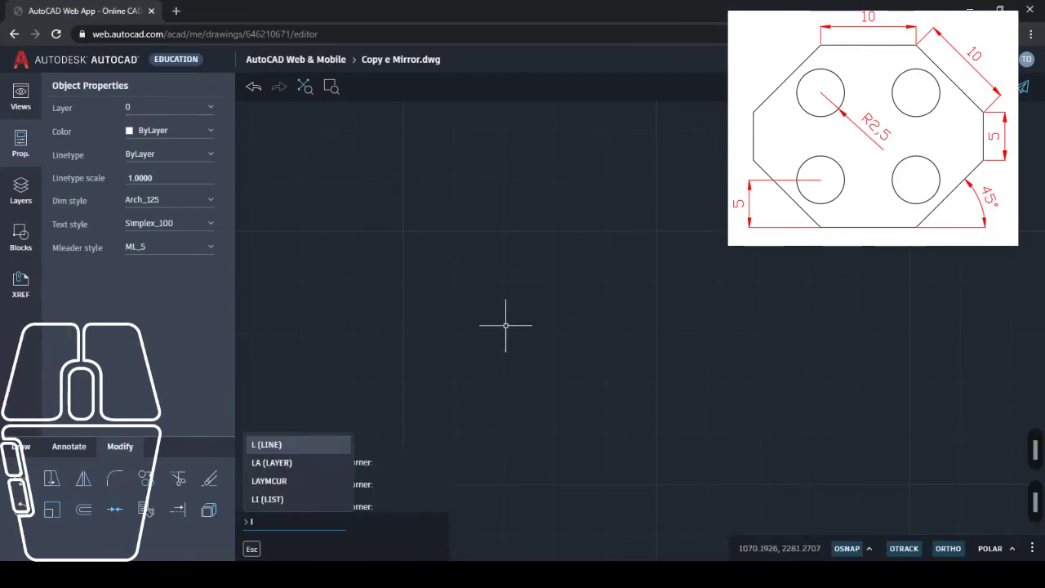
pyautogui.press('Return')
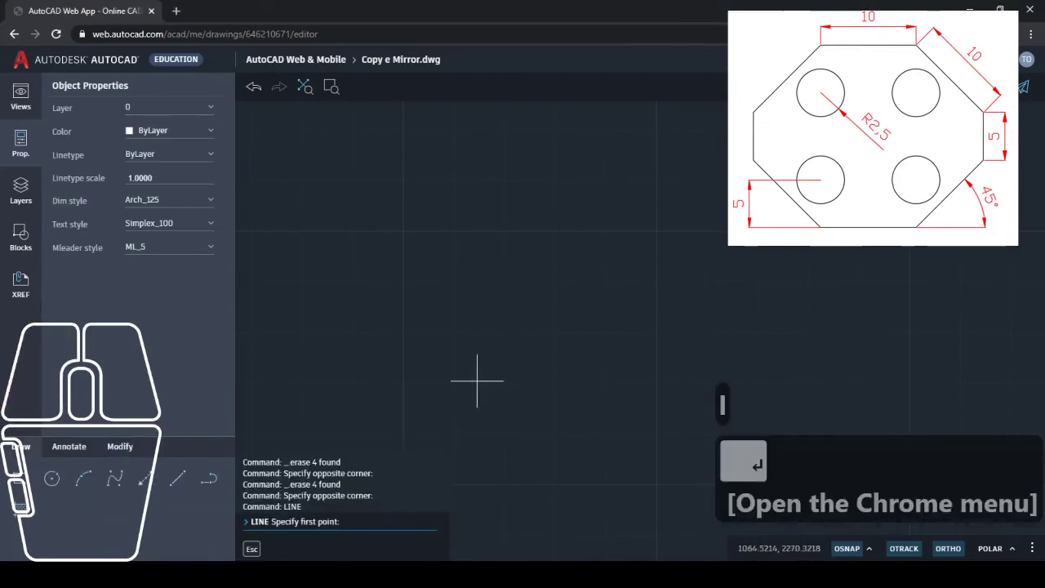
pyautogui.click(393, 347)
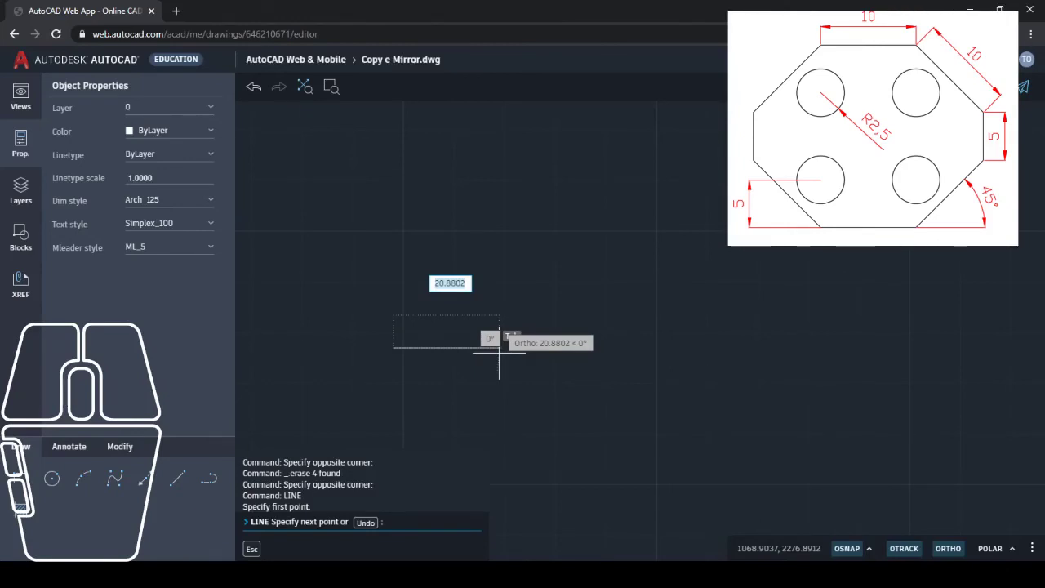
pyautogui.write('5')
pyautogui.press('Return')
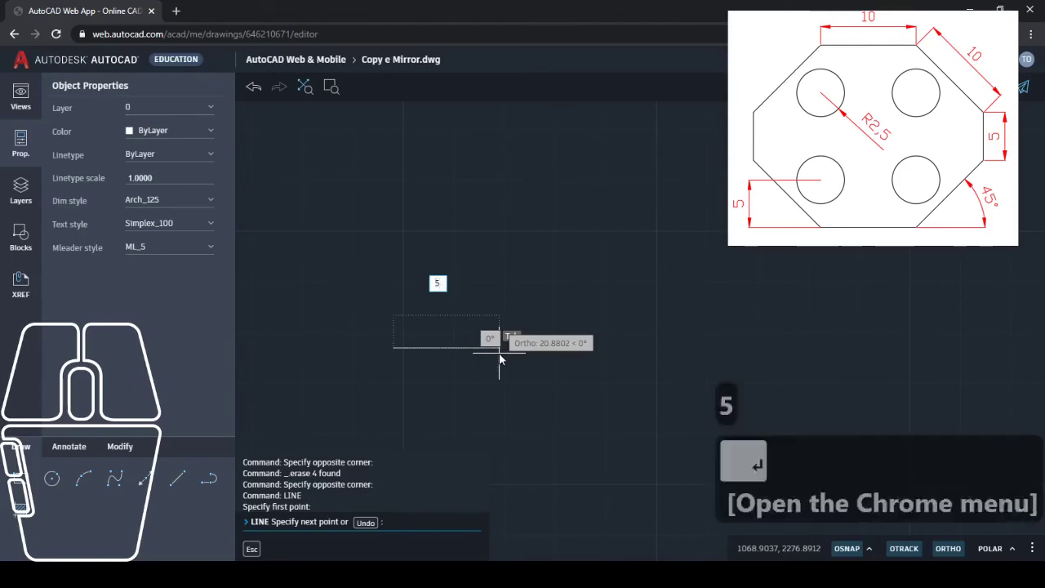
# Step: Continue the outline with a 10-unit line rising at 45° and a 2.5-unit vertical line upward, and end the line chain
pyautogui.scroll(3, 433, 341)
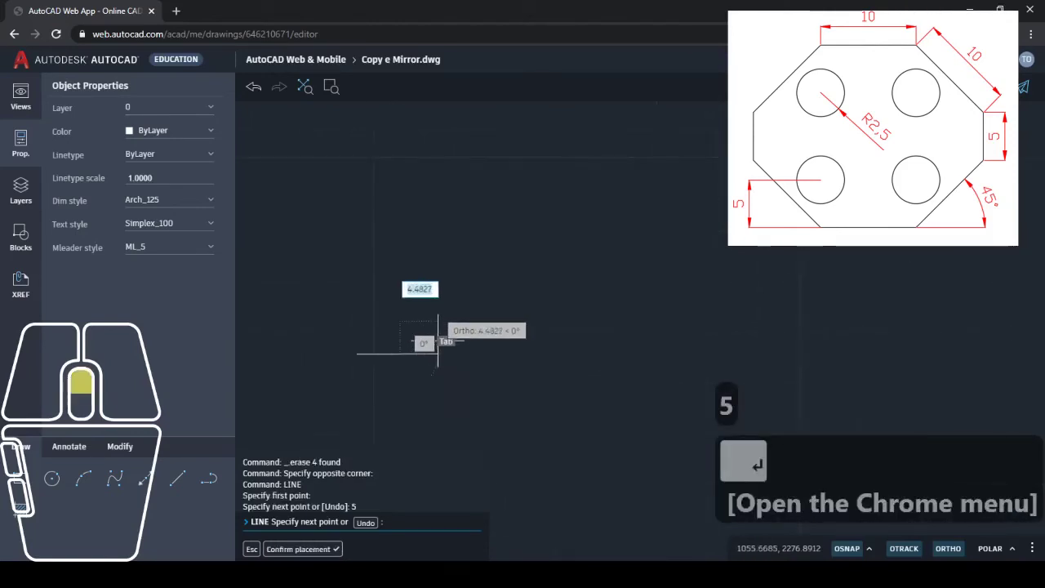
pyautogui.moveTo(434, 341)
pyautogui.mouseDown(button='middle')
pyautogui.moveTo(531, 318)
pyautogui.moveTo(571, 324)
pyautogui.mouseUp(button='middle')
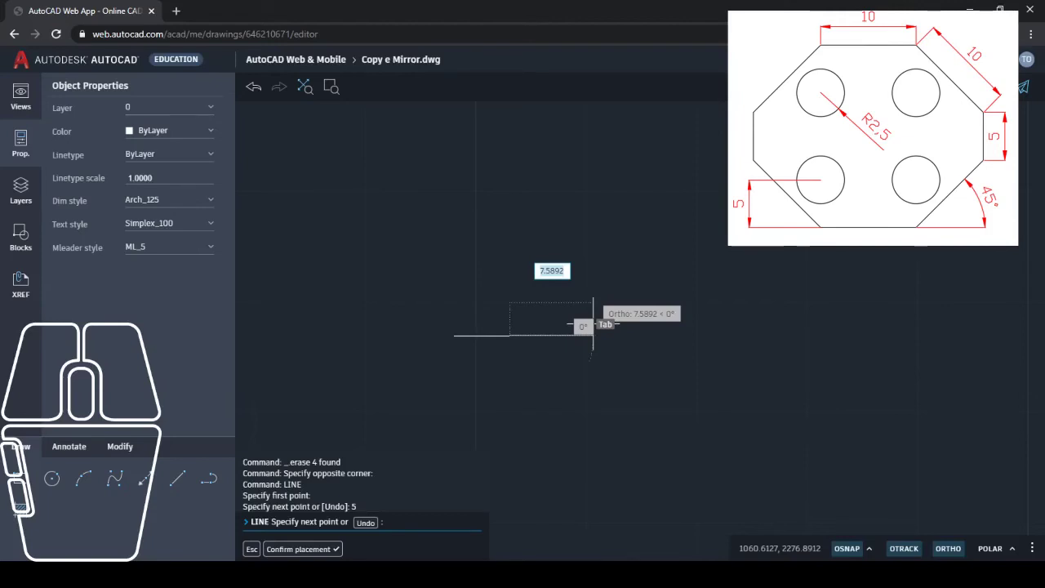
pyautogui.write('10')
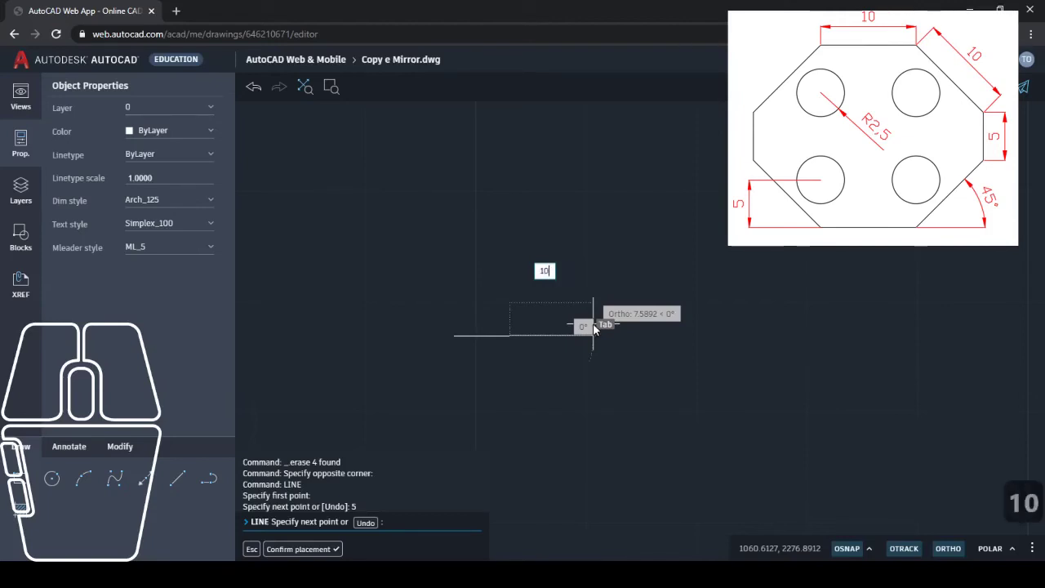
pyautogui.press('Tab')
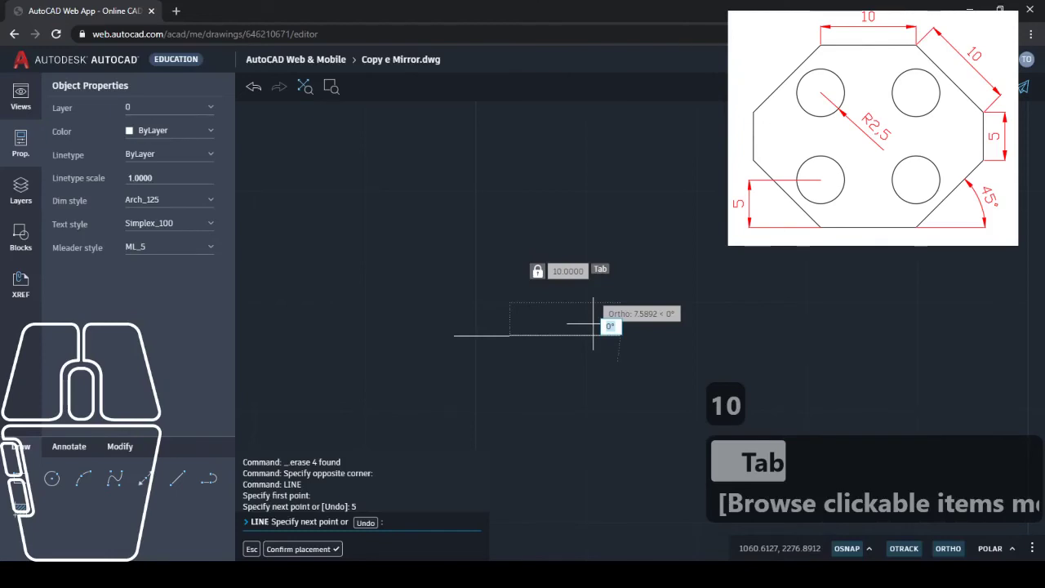
pyautogui.write('45')
pyautogui.press('Return')
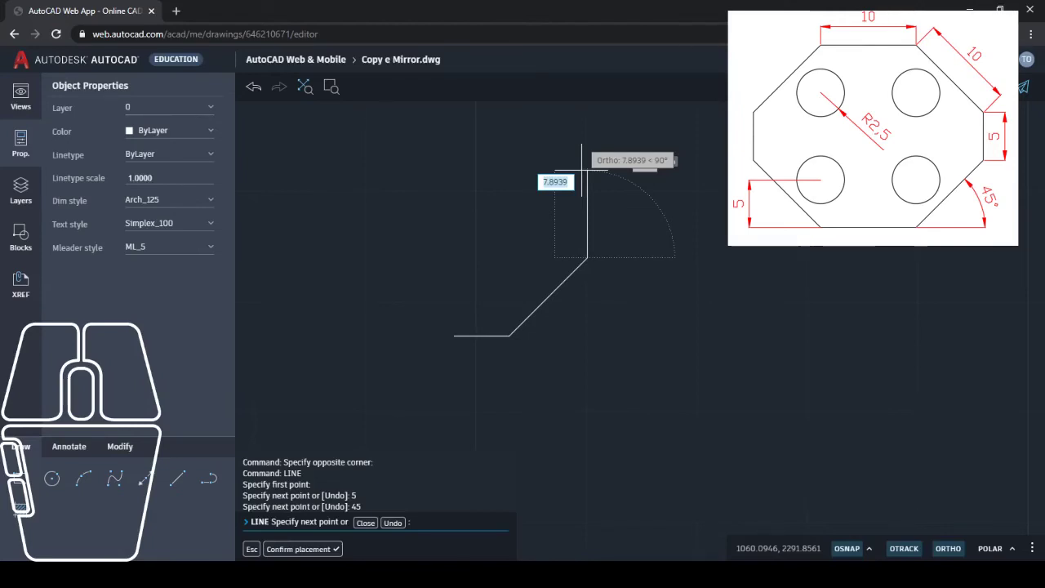
pyautogui.write('2.5')
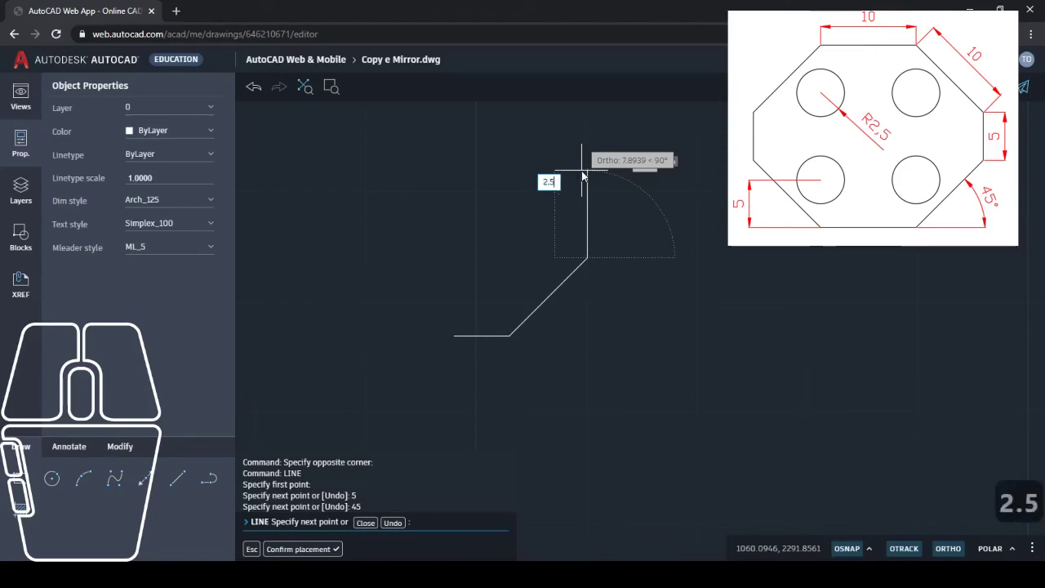
pyautogui.press('Return')
pyautogui.press('Escape')
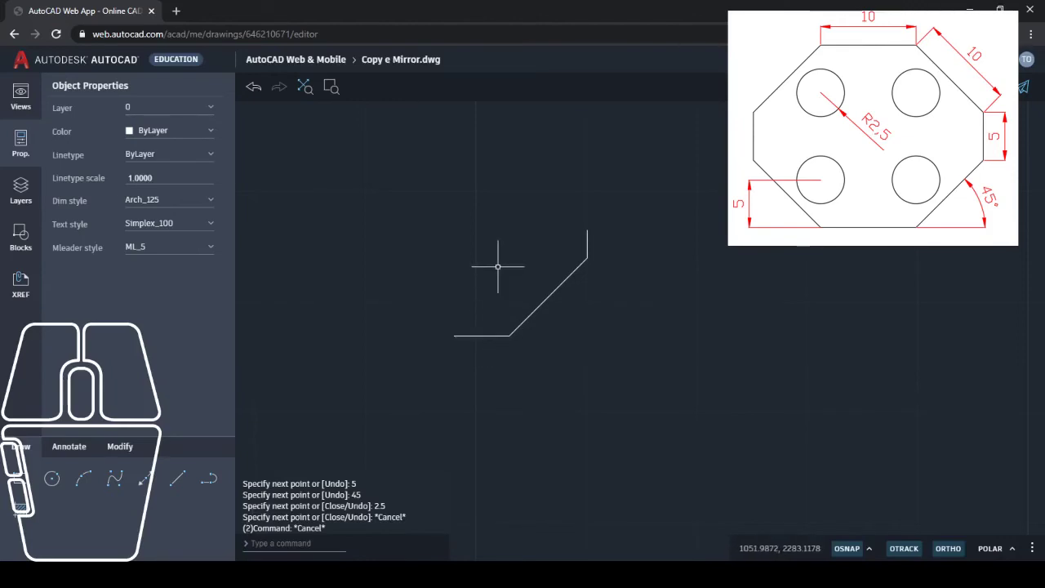
# Step: Draw a vertical helper line 5 units upward from the corner between the horizontal and the 45° line
pyautogui.write('l')
pyautogui.press('Return')
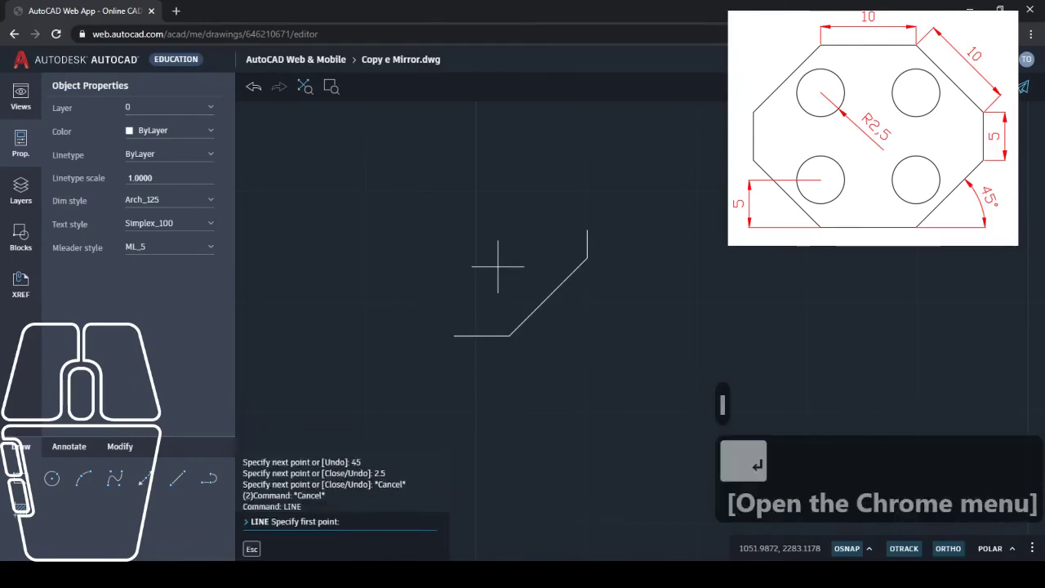
pyautogui.click(510, 334)
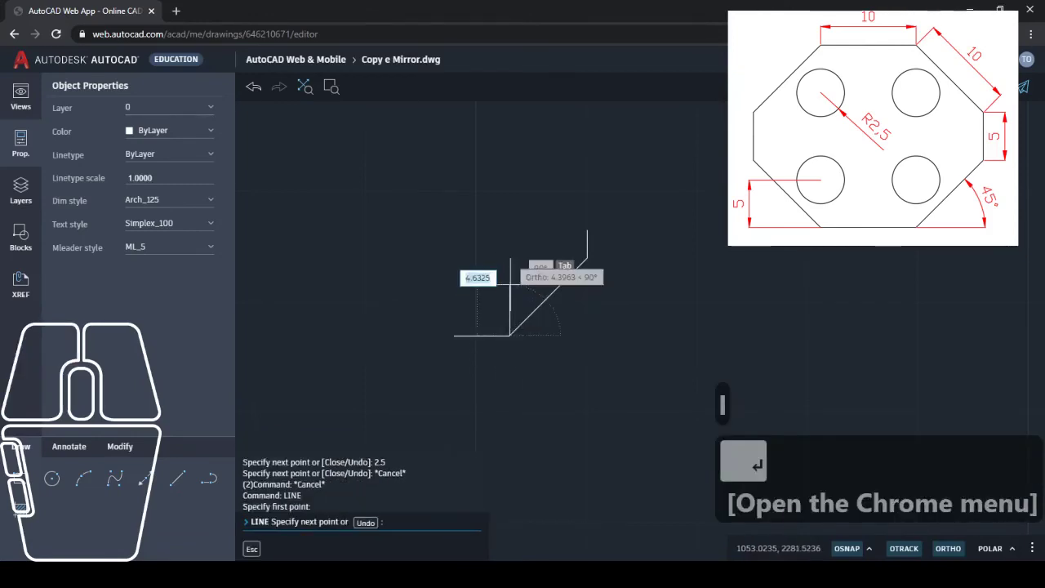
pyautogui.write('5')
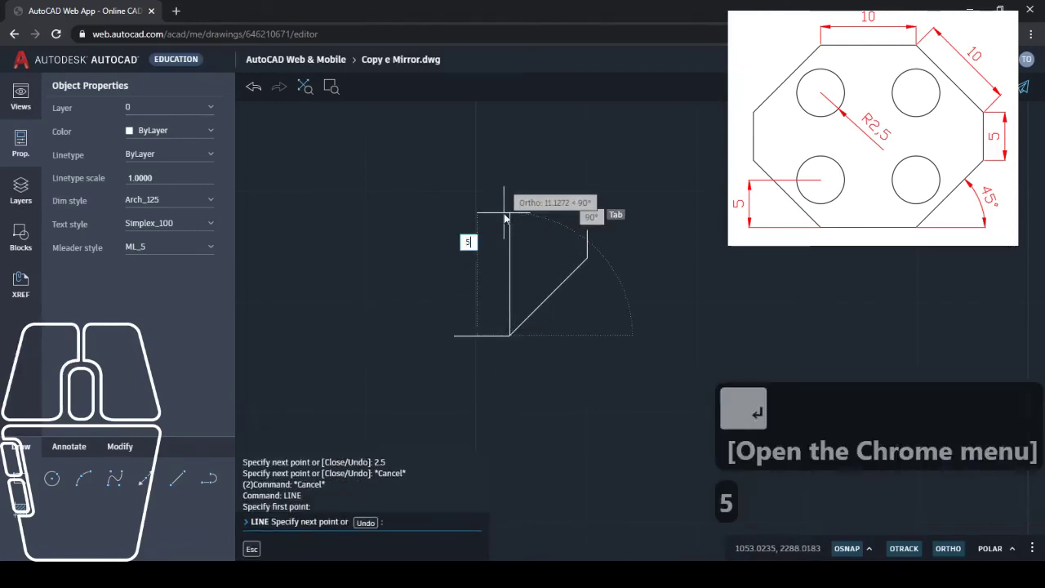
pyautogui.press('Return')
pyautogui.press('Escape')
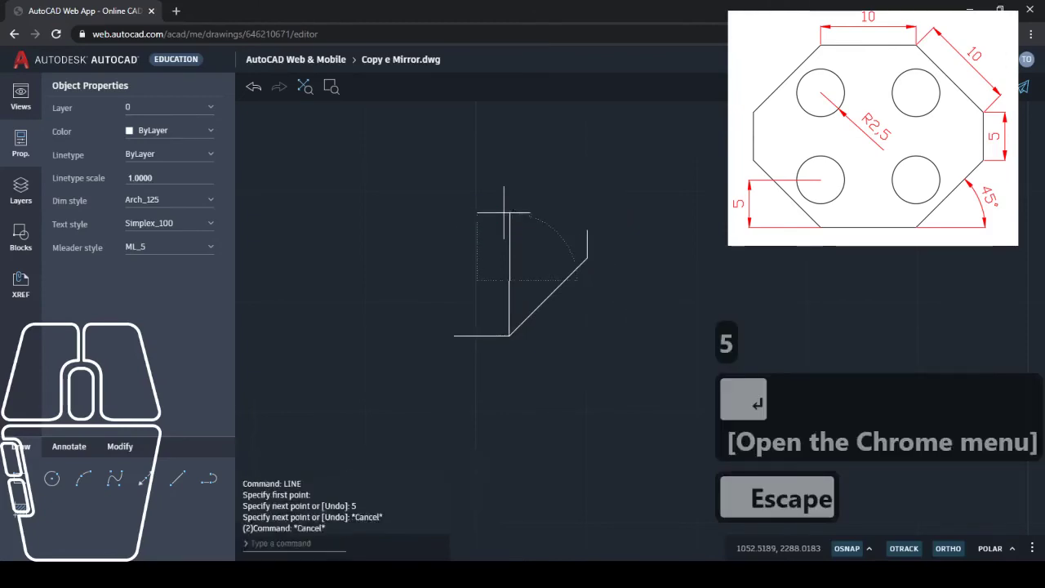
pyautogui.click(508, 284)
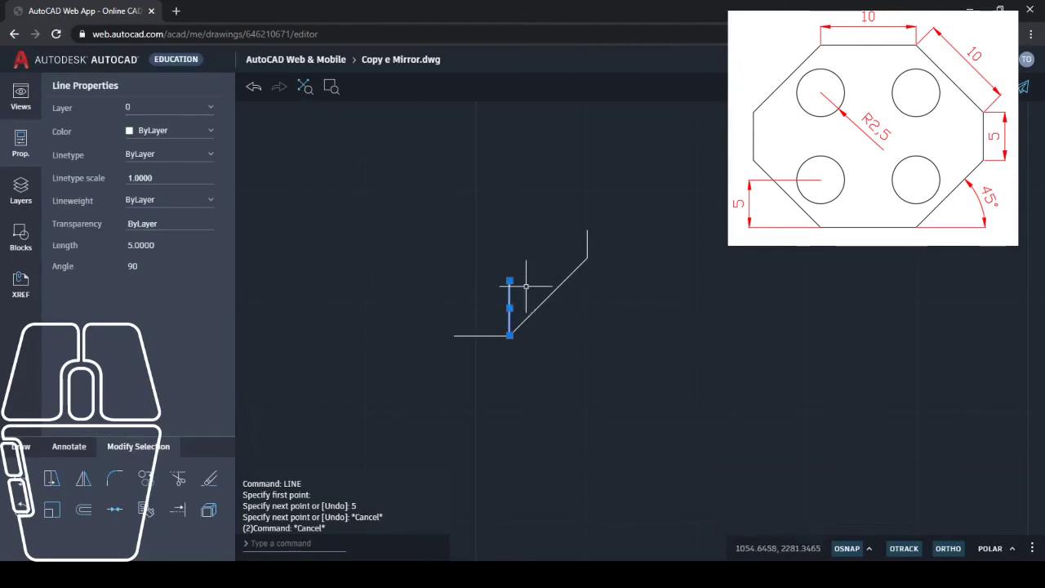
pyautogui.press('Escape')
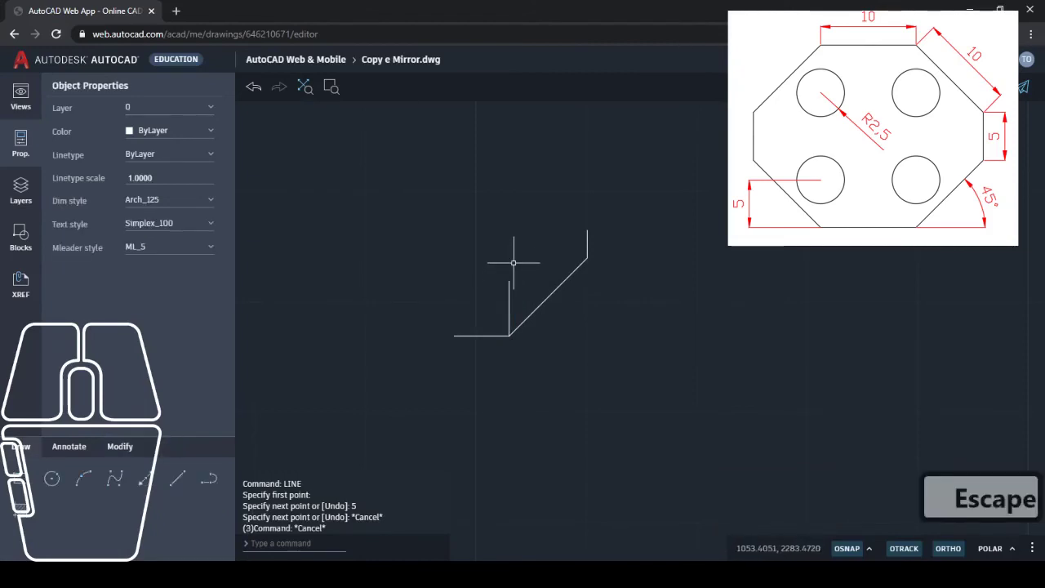
# Step: Draw a circle of radius 2.5 centred on the helper line's upper end, and delete the helper line
pyautogui.write('c')
pyautogui.press('Return')
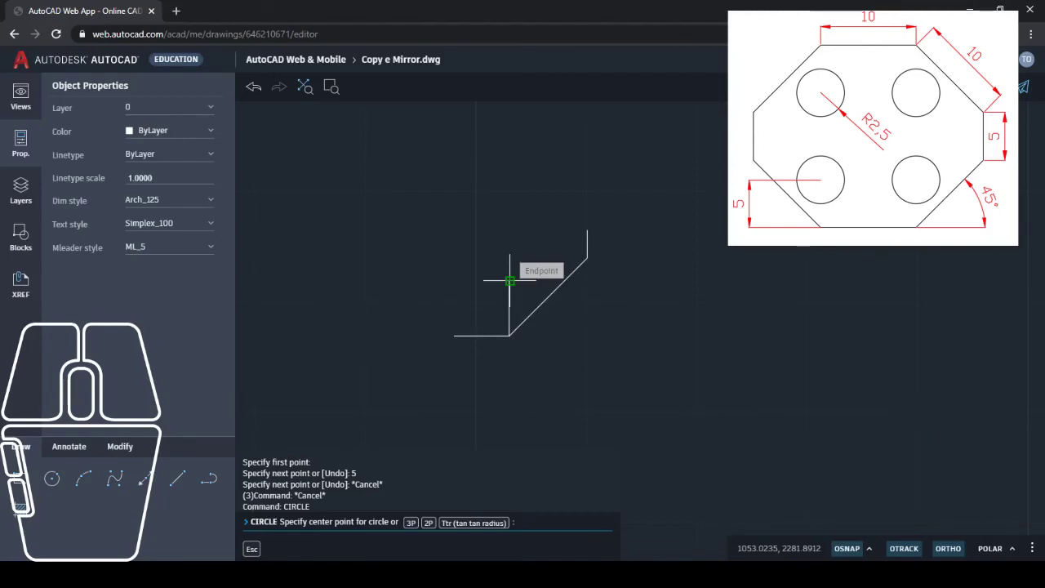
pyautogui.click(509, 281)
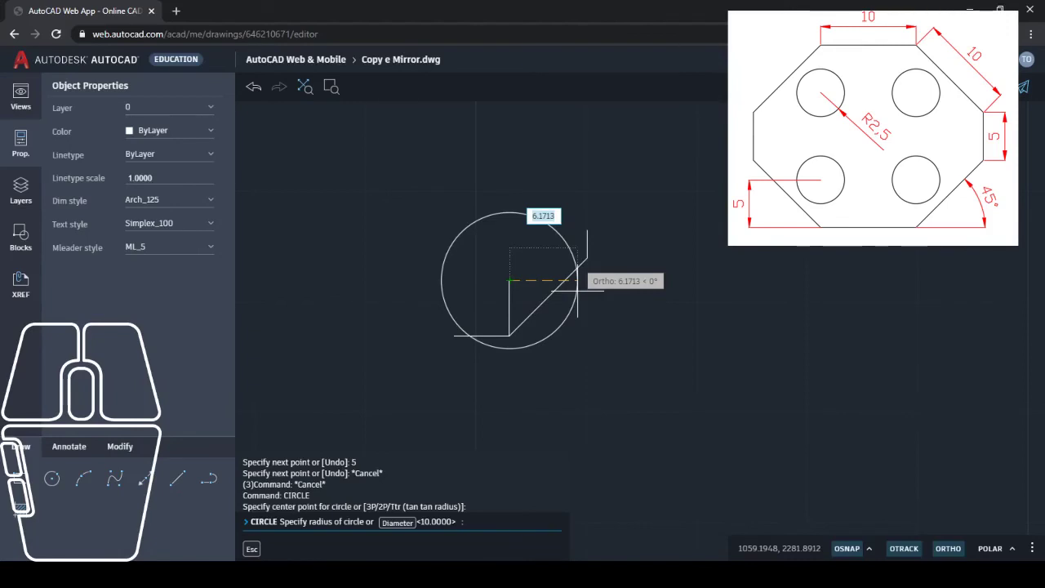
pyautogui.write('2.5')
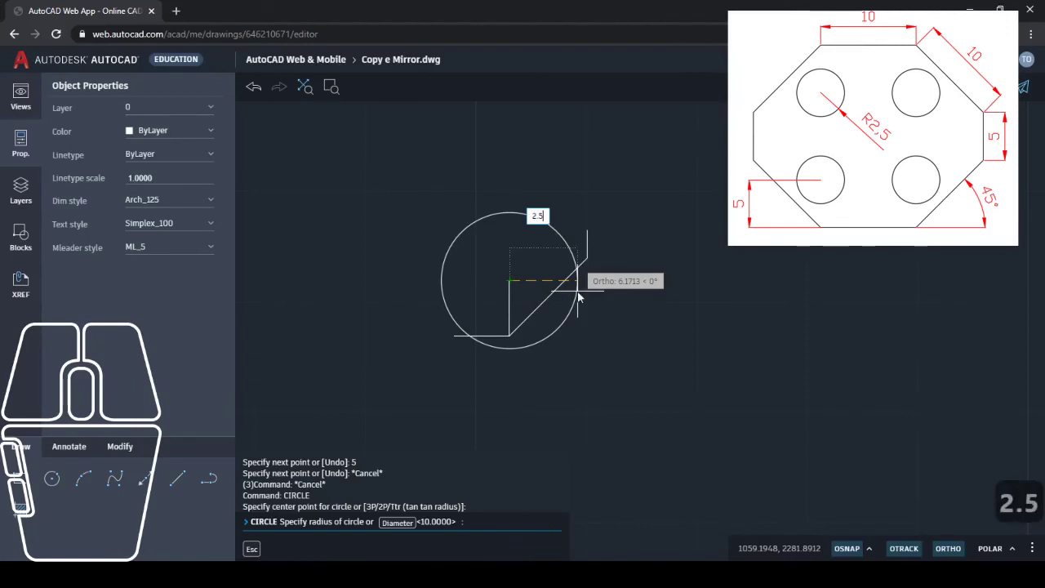
pyautogui.press('Return')
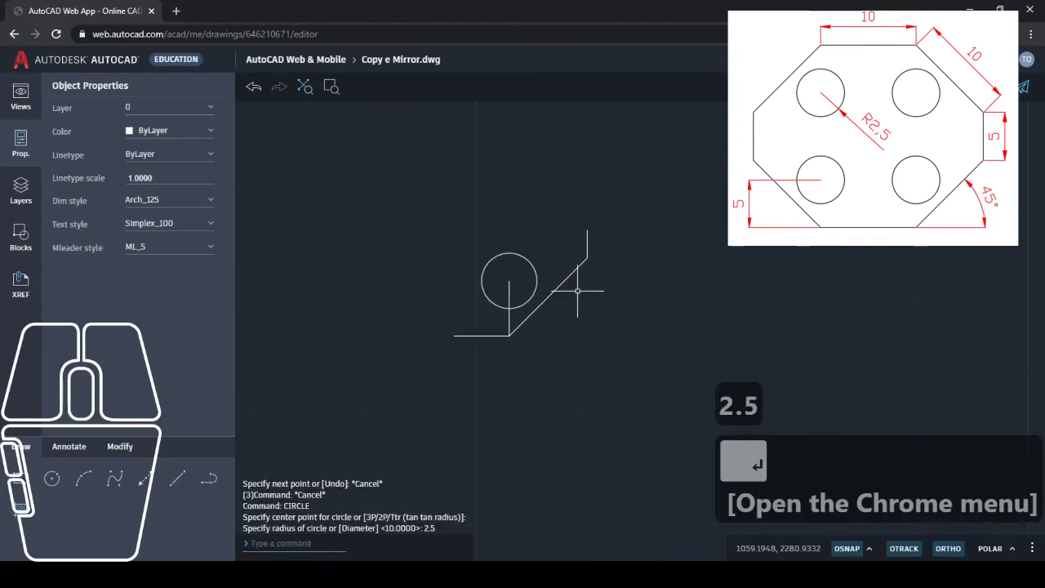
pyautogui.click(509, 289)
pyautogui.press('Delete')
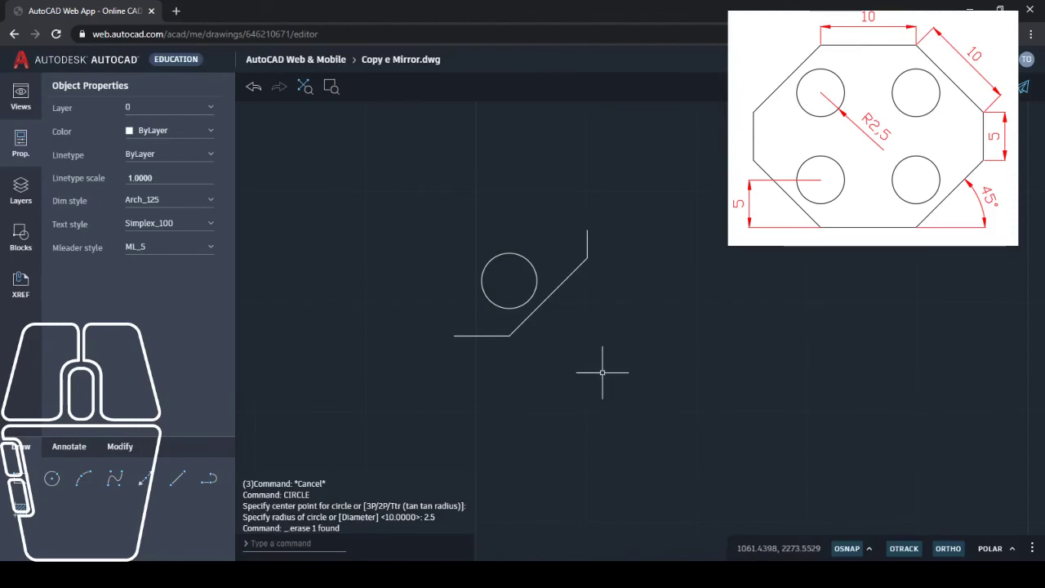
# Step: Mirror the circle and three outline lines about a vertical axis through the horizontal line's left endpoint, keeping the source objects
pyautogui.click(647, 377)
pyautogui.moveTo(630, 364)
pyautogui.mouseDown()
pyautogui.moveTo(420, 209)
pyautogui.moveTo(408, 190)
pyautogui.mouseUp()
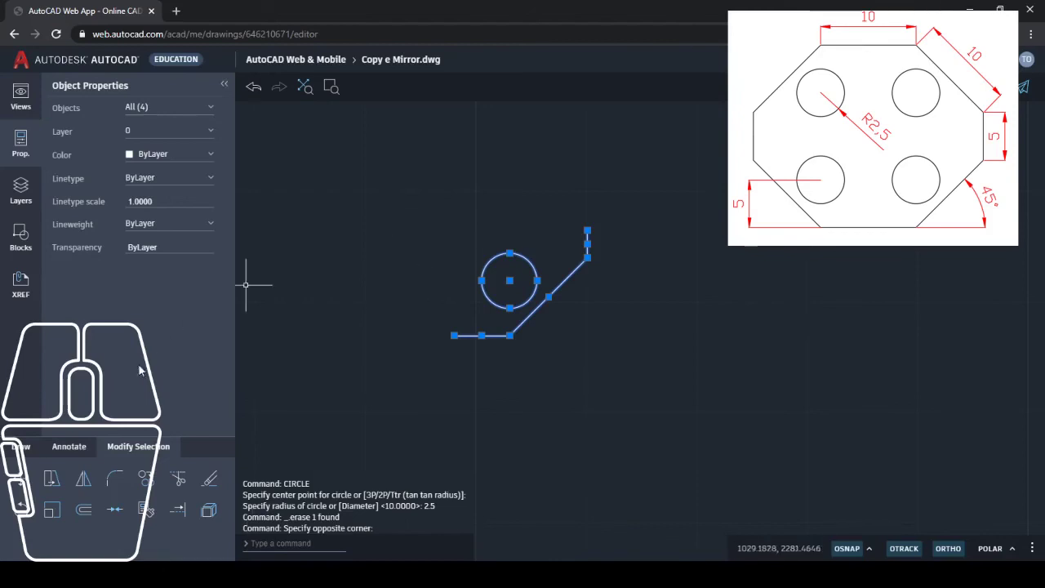
pyautogui.click(90, 483)
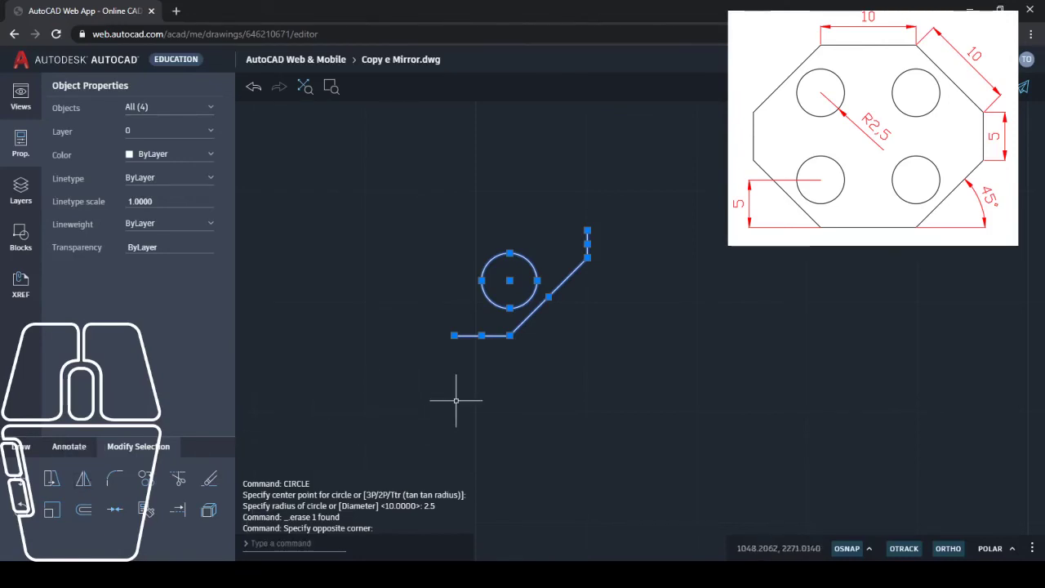
pyautogui.write('mi')
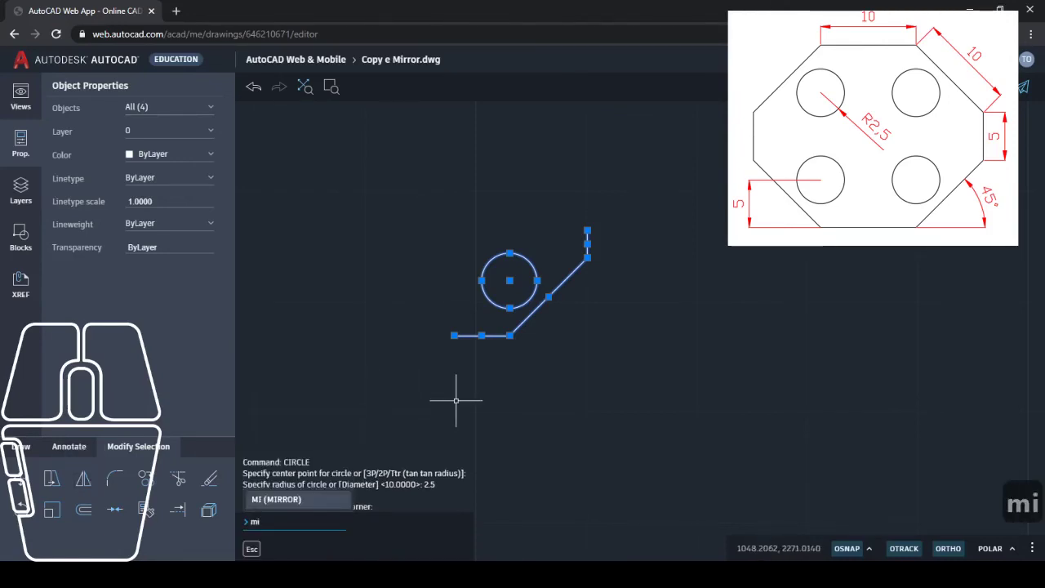
pyautogui.press('Return')
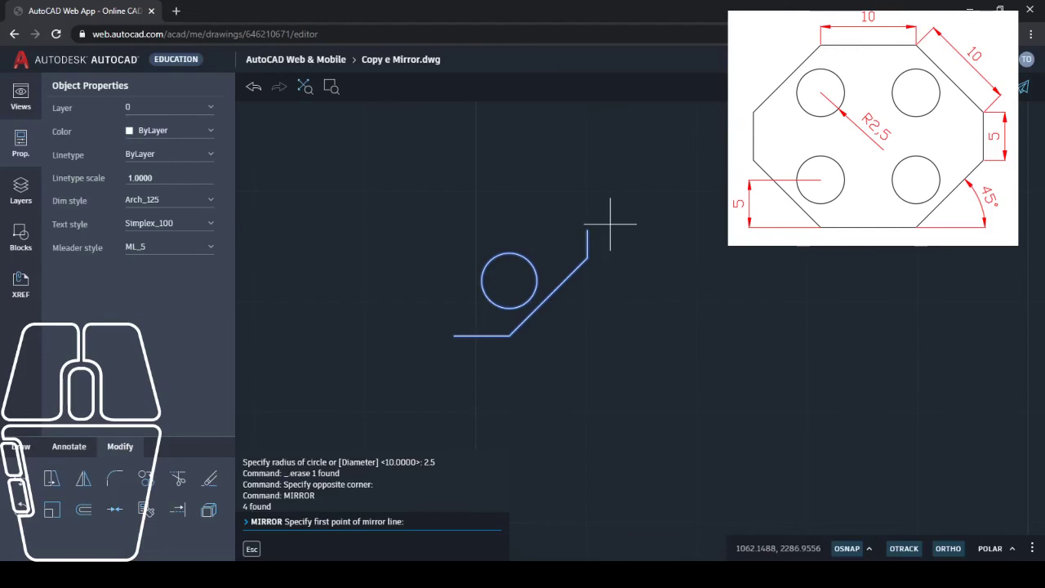
pyautogui.click(454, 334)
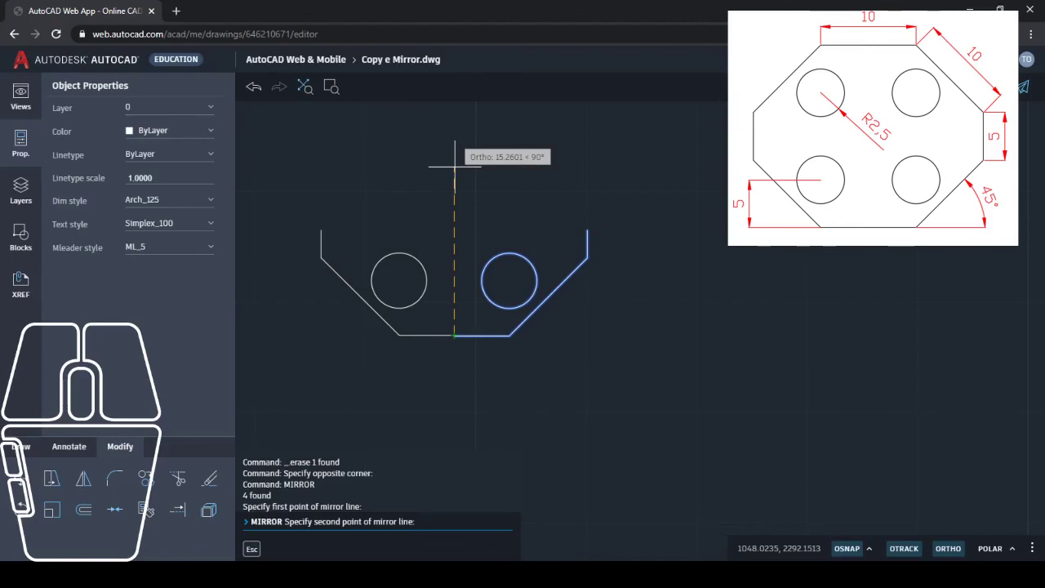
pyautogui.click(454, 167)
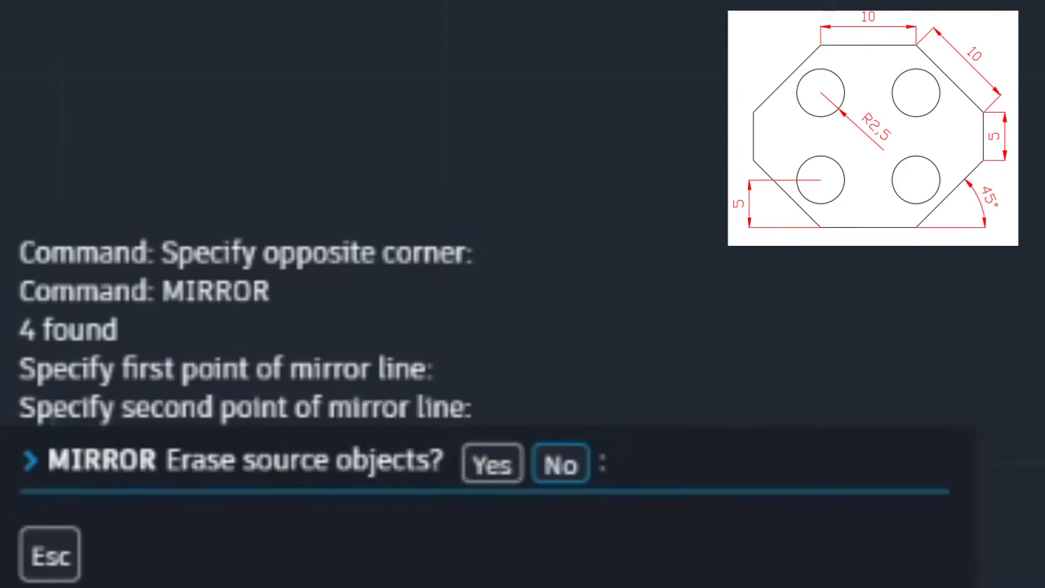
pyautogui.click(559, 465)
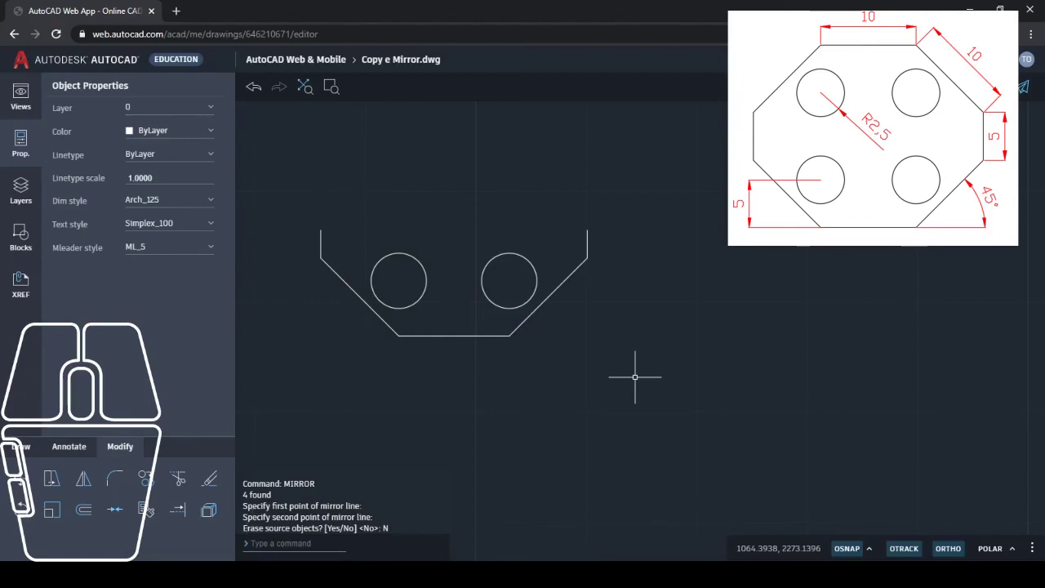
# Step: Mirror the whole lower half about the horizontal axis through the upper ends of both vertical sides, keeping the source objects
pyautogui.moveTo(633, 371); pyautogui.dragTo(306, 196)
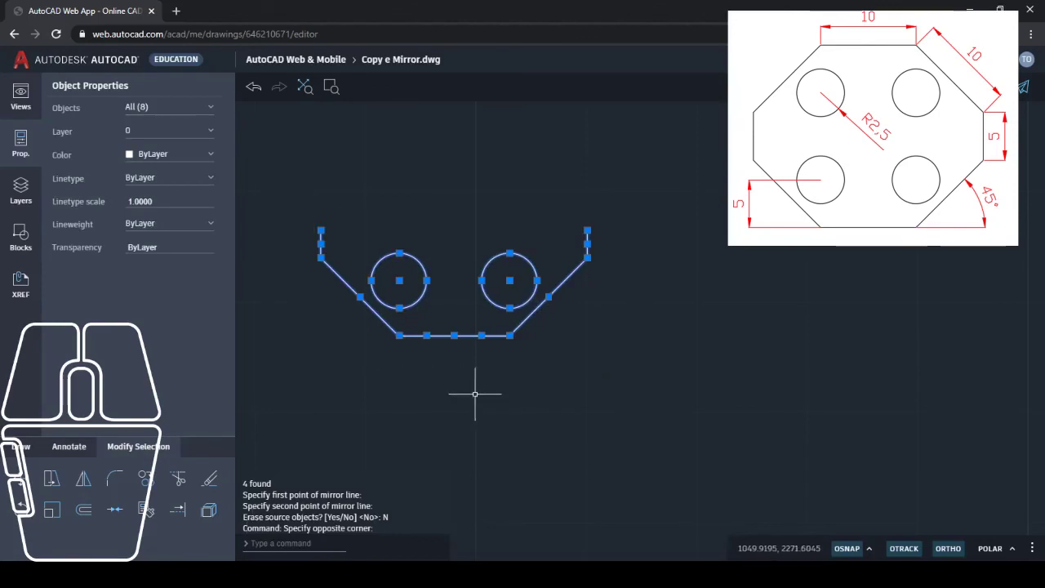
pyautogui.write('mi')
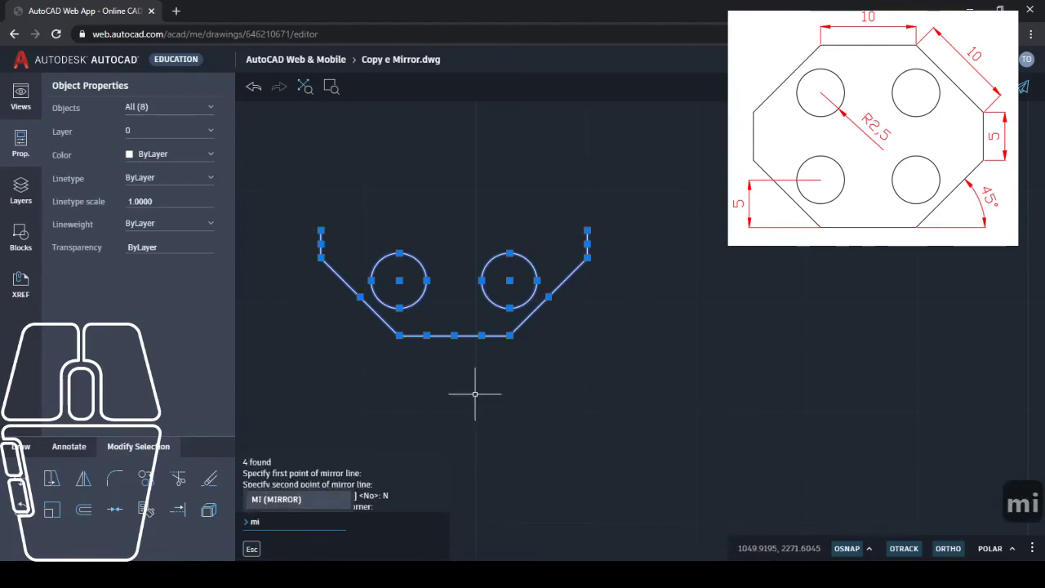
pyautogui.press('Return')
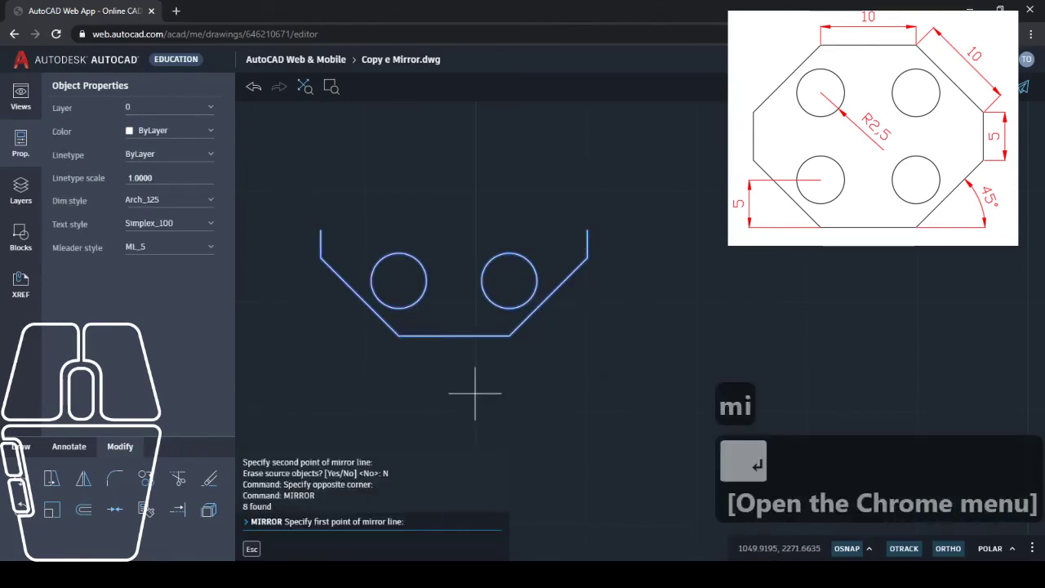
pyautogui.click(320, 231)
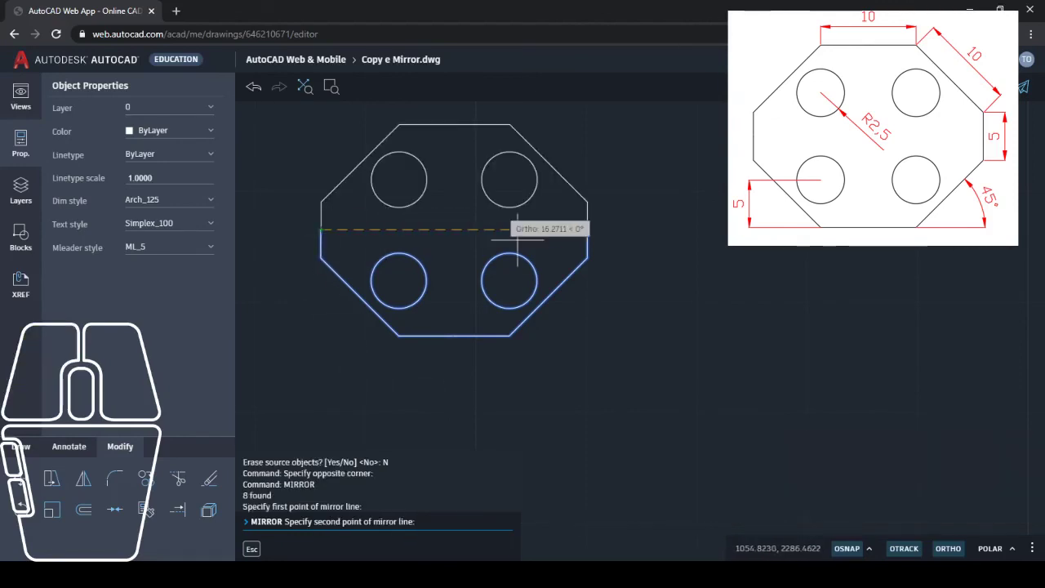
pyautogui.click(587, 230)
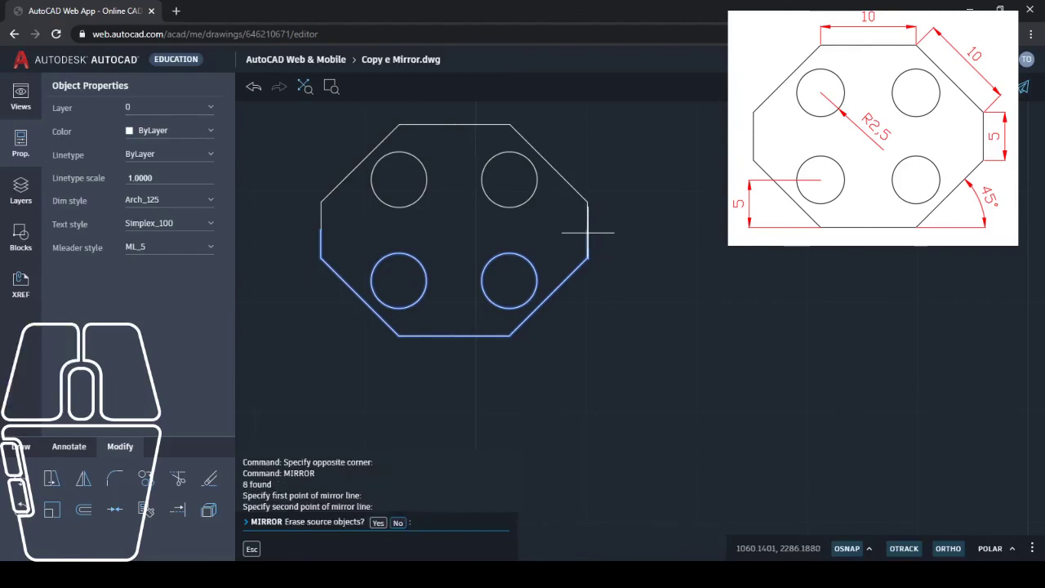
pyautogui.click(396, 523)
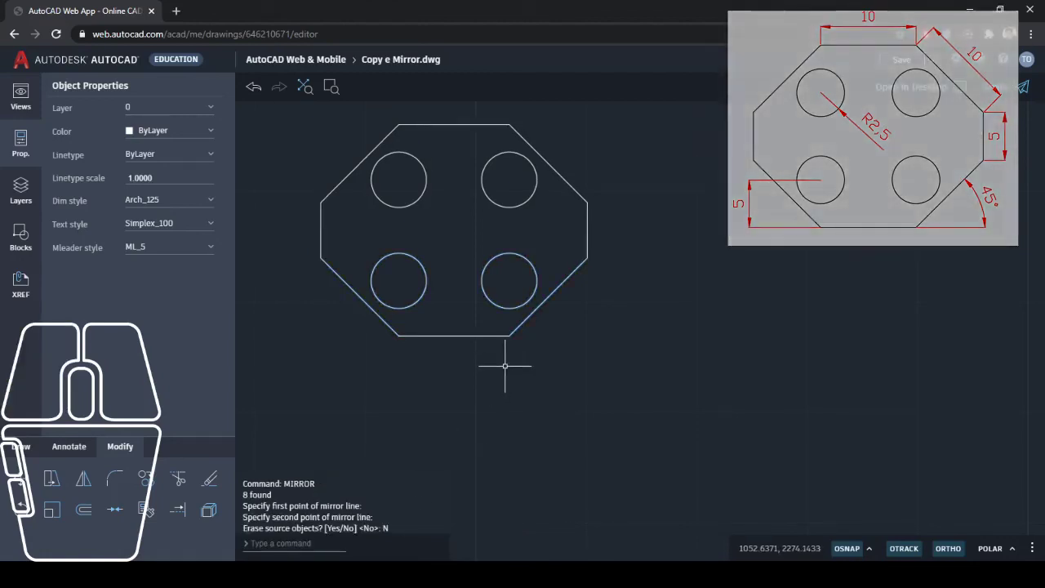
pyautogui.moveTo(505, 366); pyautogui.dragTo(556, 418, button='middle')
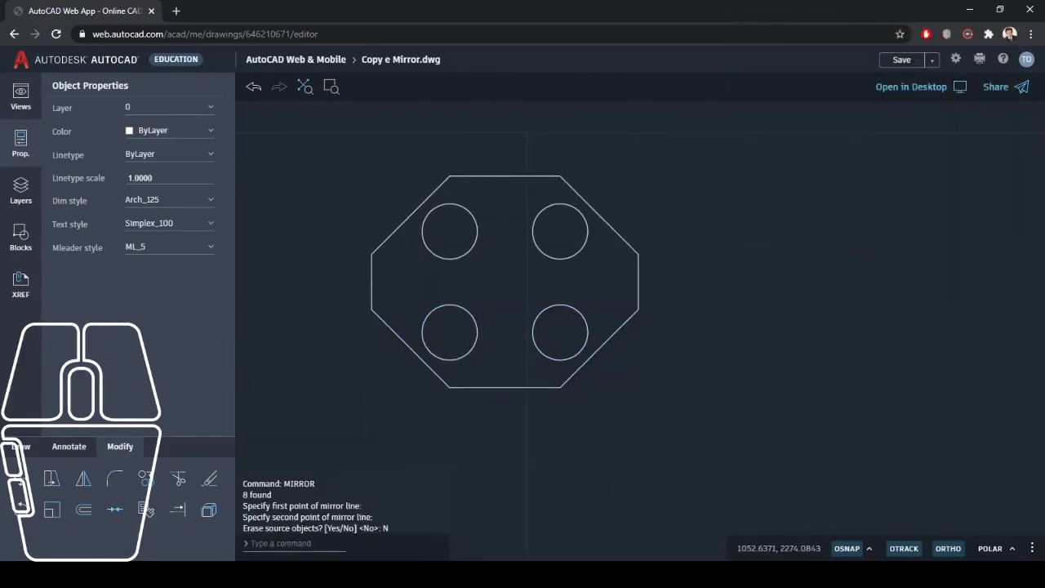